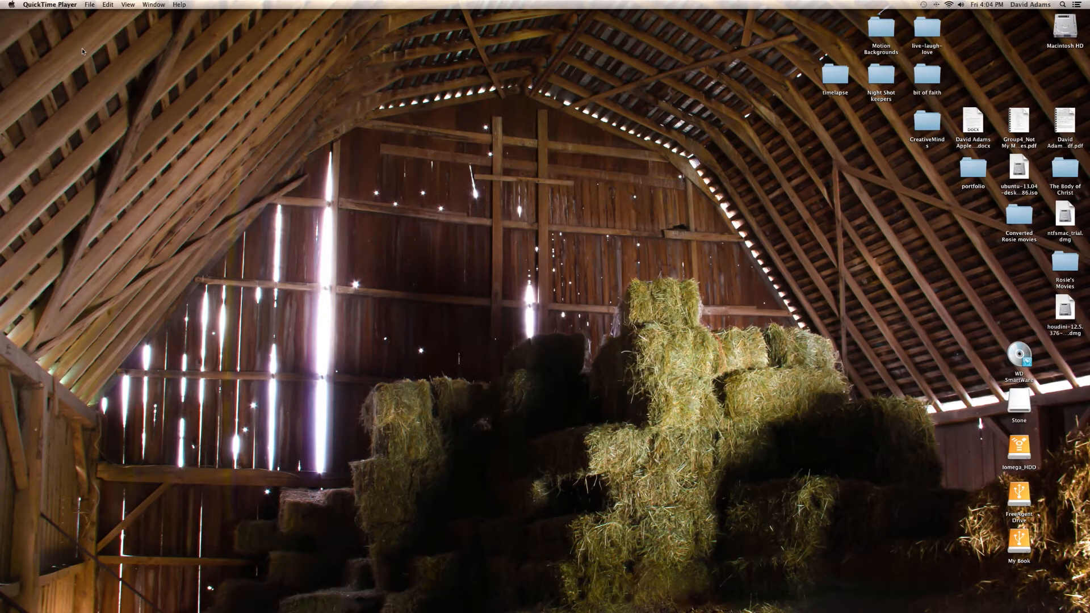
Step: Launch After Effects CS6
mouse_move(301, 611)
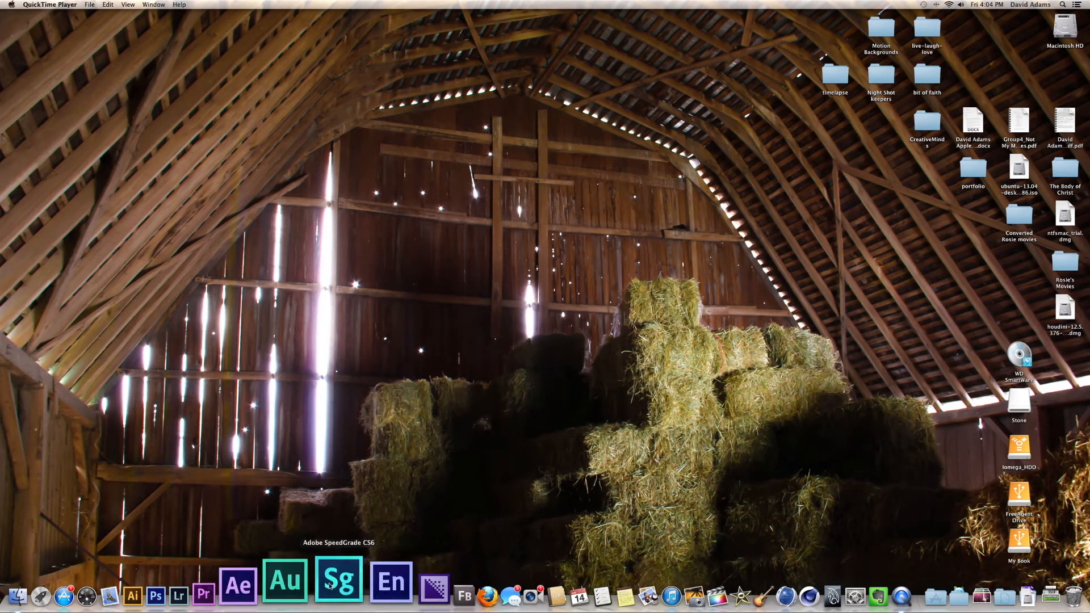
click(246, 583)
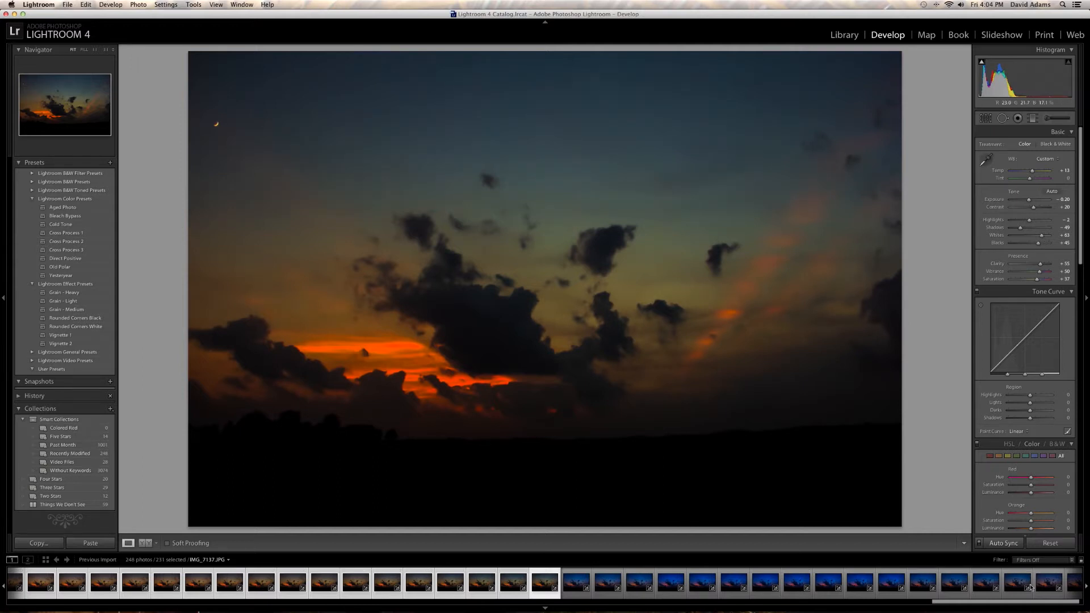
Step: Switch to Lightroom and examine the edited sunset photos of the previous import from start to end in the Library
click(893, 606)
drag(893, 605, 5, 604)
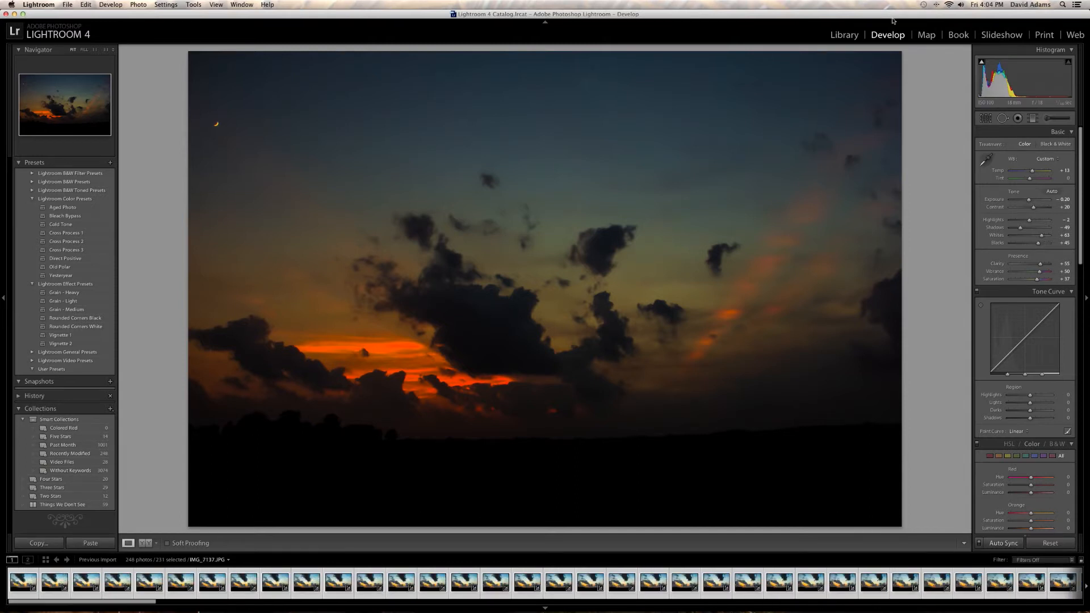
click(844, 36)
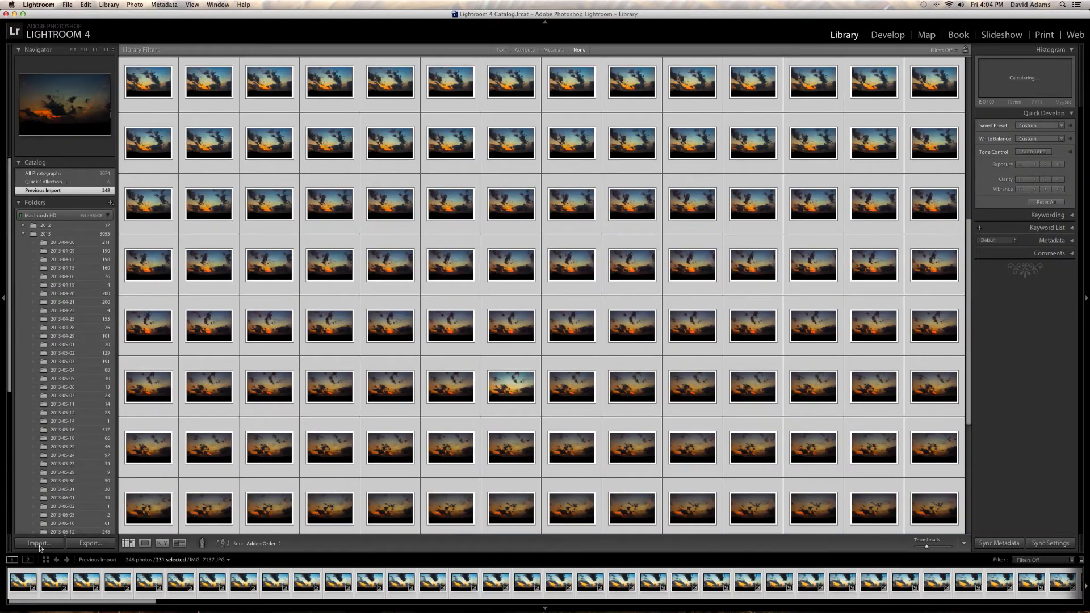
scroll(270, 318, down, 3)
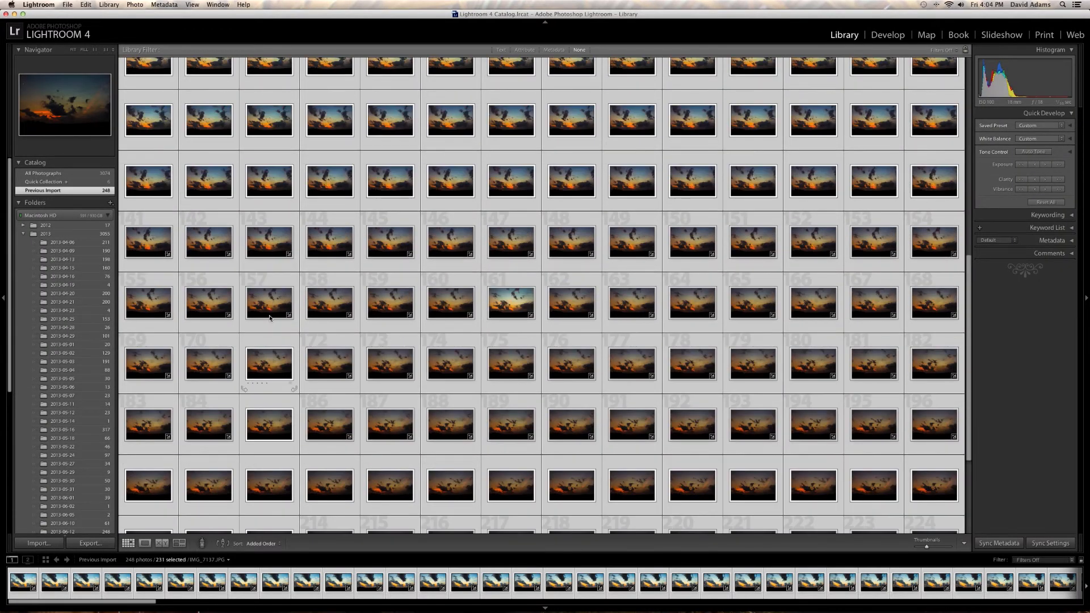
scroll(270, 318, up, 10)
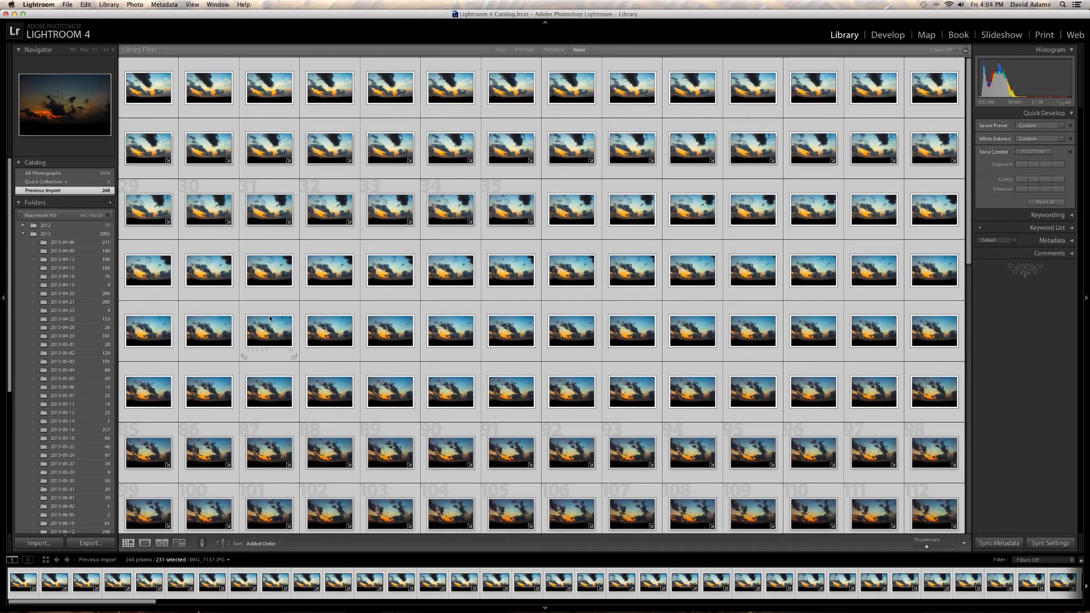
scroll(269, 318, down, 2)
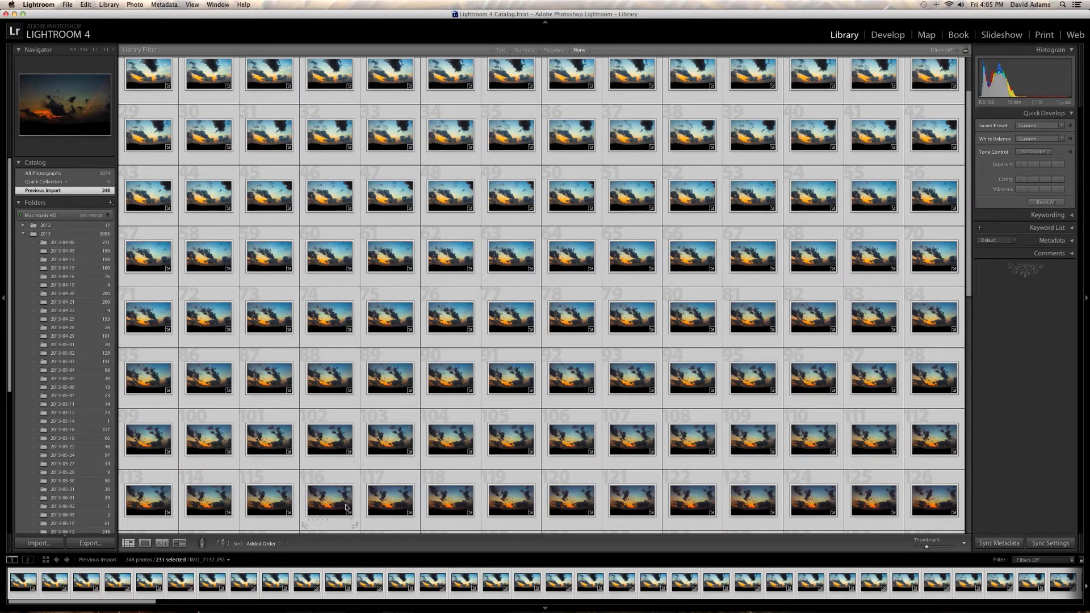
drag(112, 603, 85, 605)
mouse_move(329, 608)
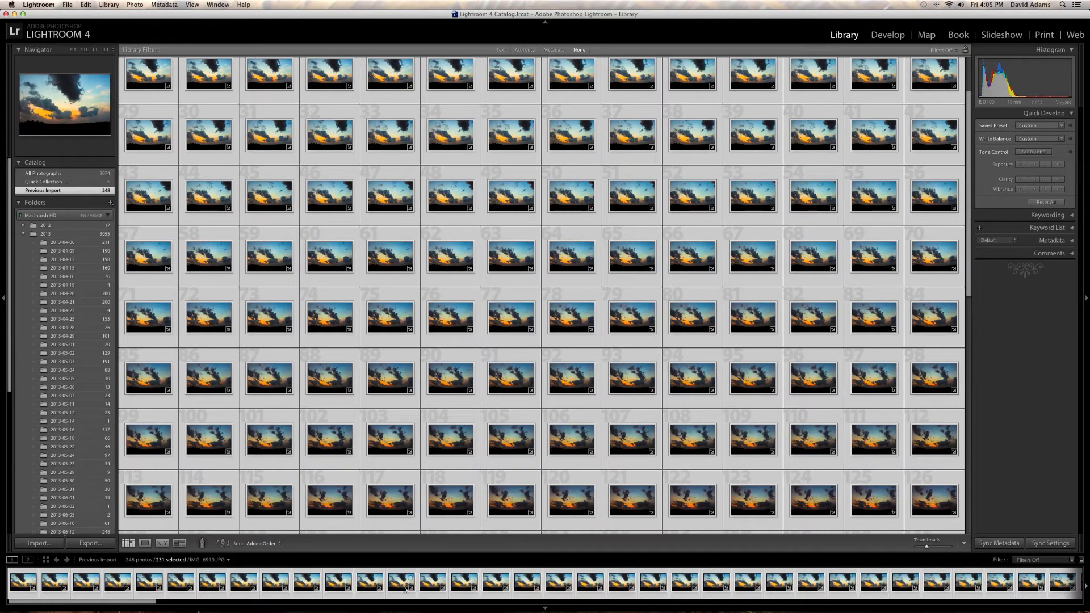
Step: View the export options for the selected sunset photos and close them without exporting
right_click(402, 590)
mouse_move(402, 564)
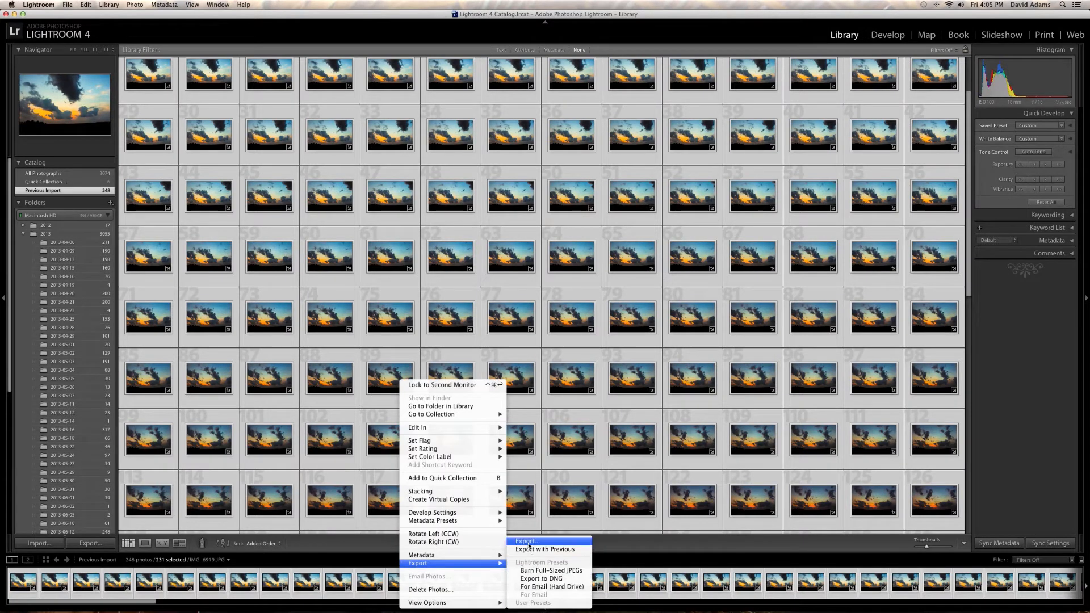
mouse_move(494, 562)
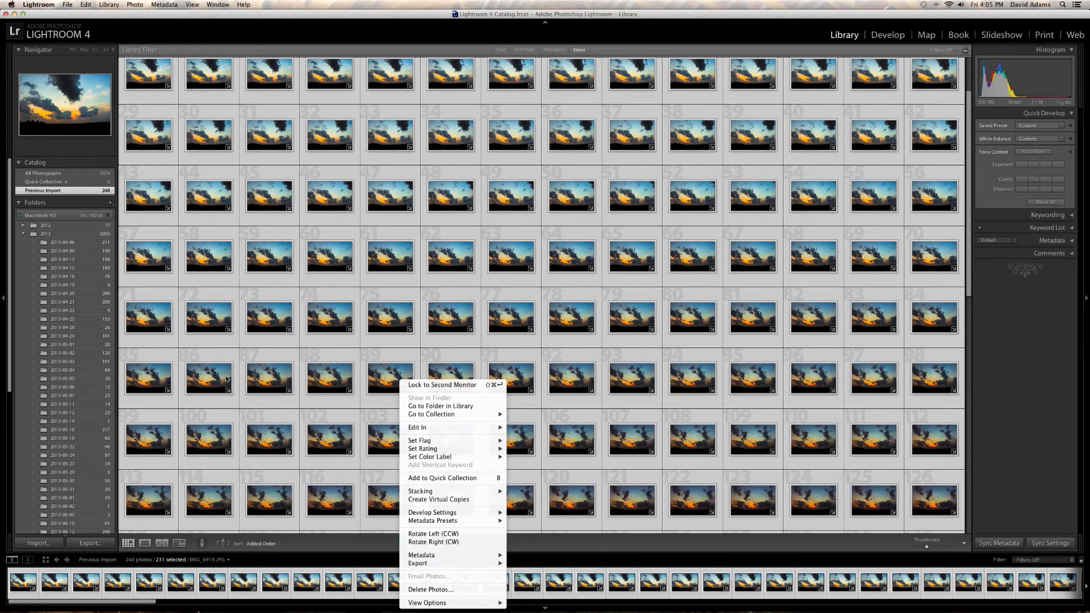
click(148, 25)
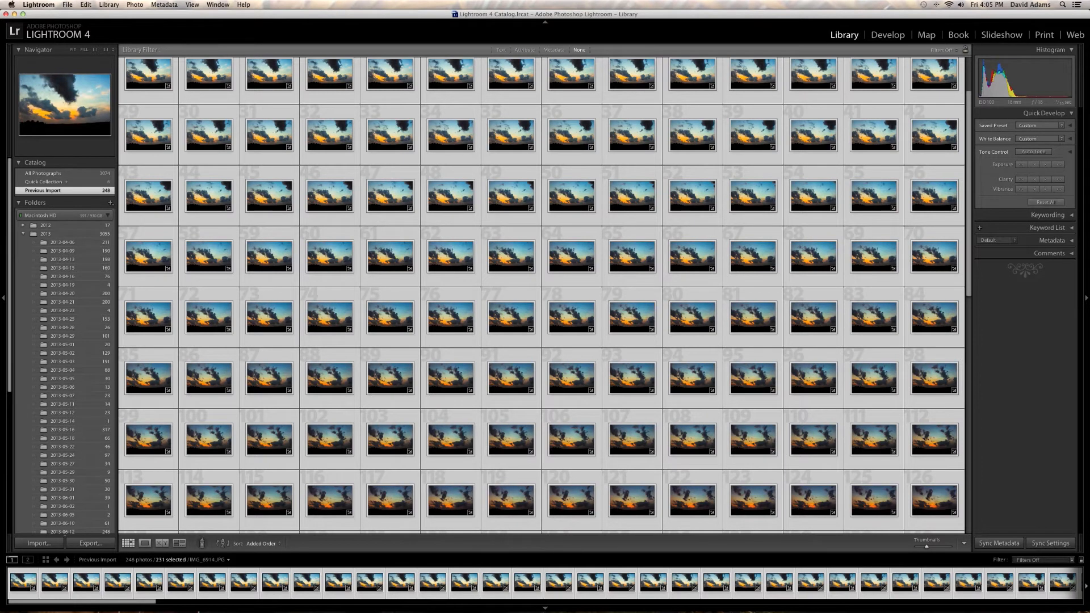
Step: Switch to After Effects, dismiss the welcome screen and create an HDTV 1080 24 composition with a duration of 0:00:10:00
mouse_move(277, 608)
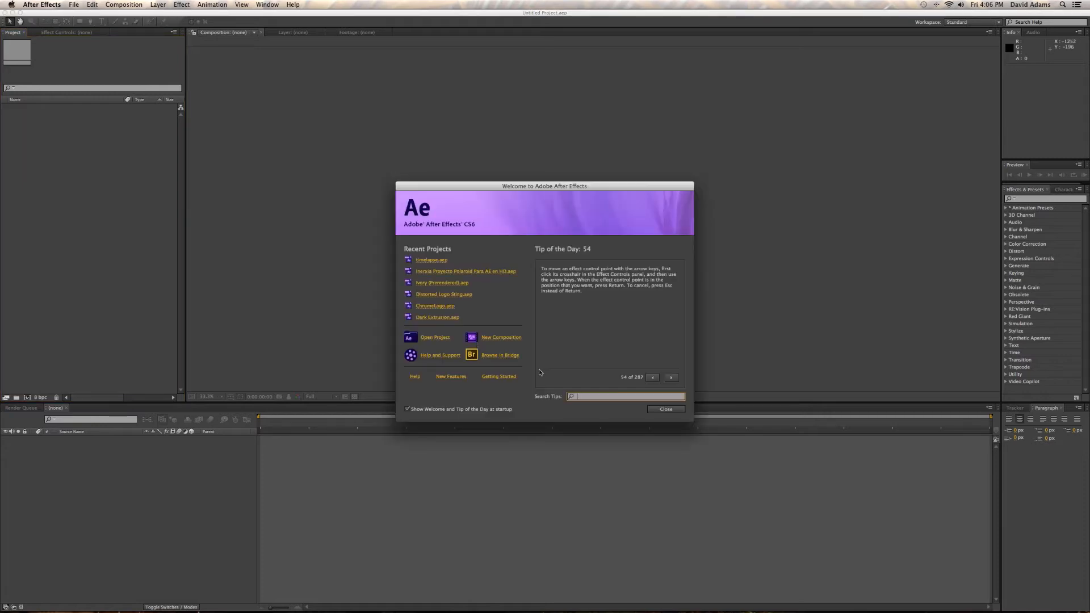
click(669, 410)
click(125, 5)
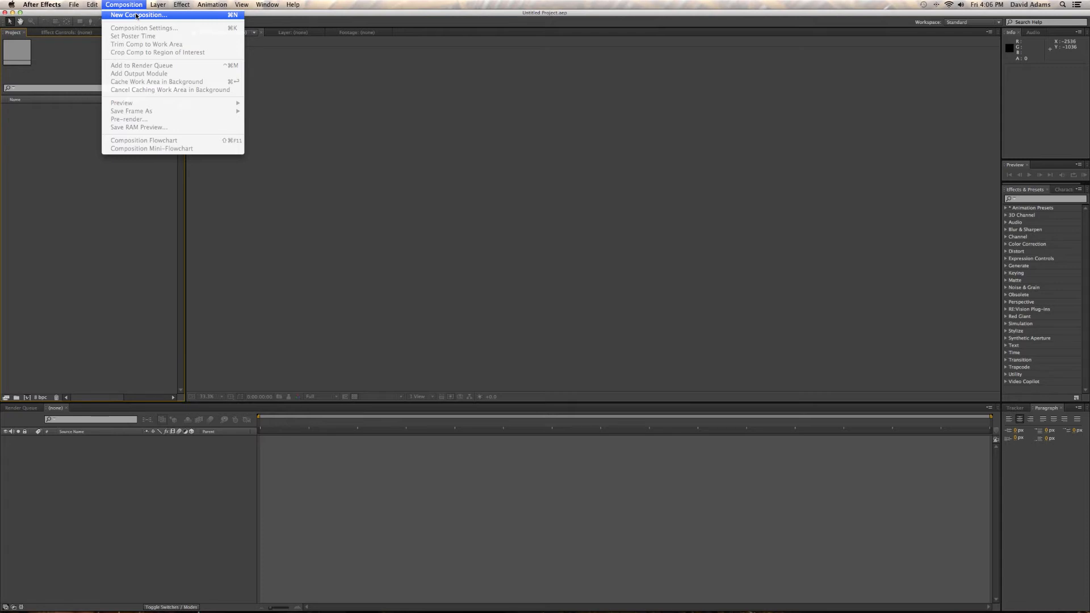
click(136, 16)
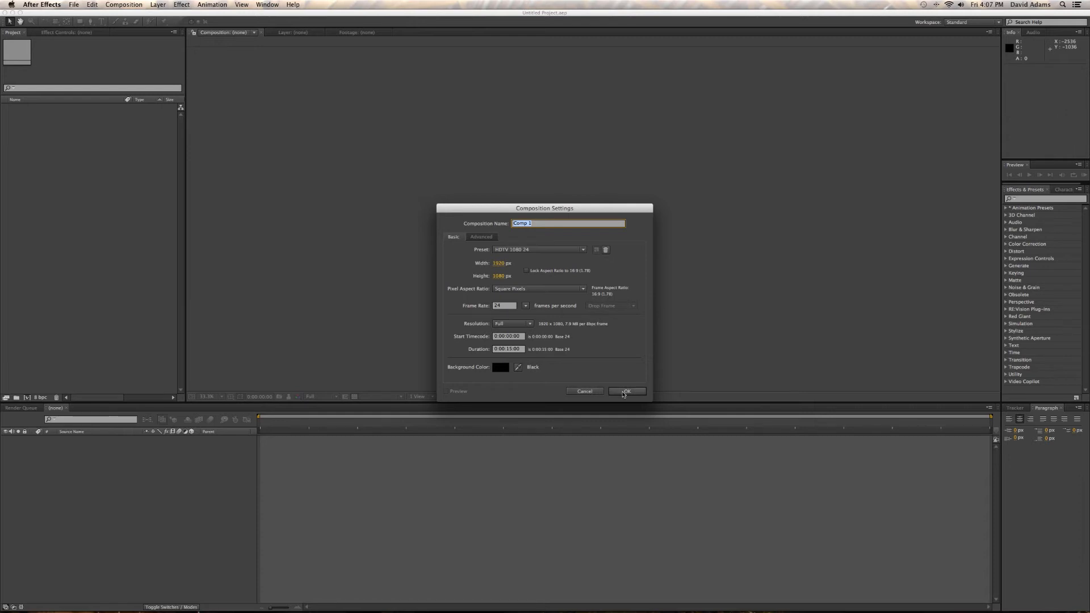
click(514, 349)
key(BackSpace)
text(0)
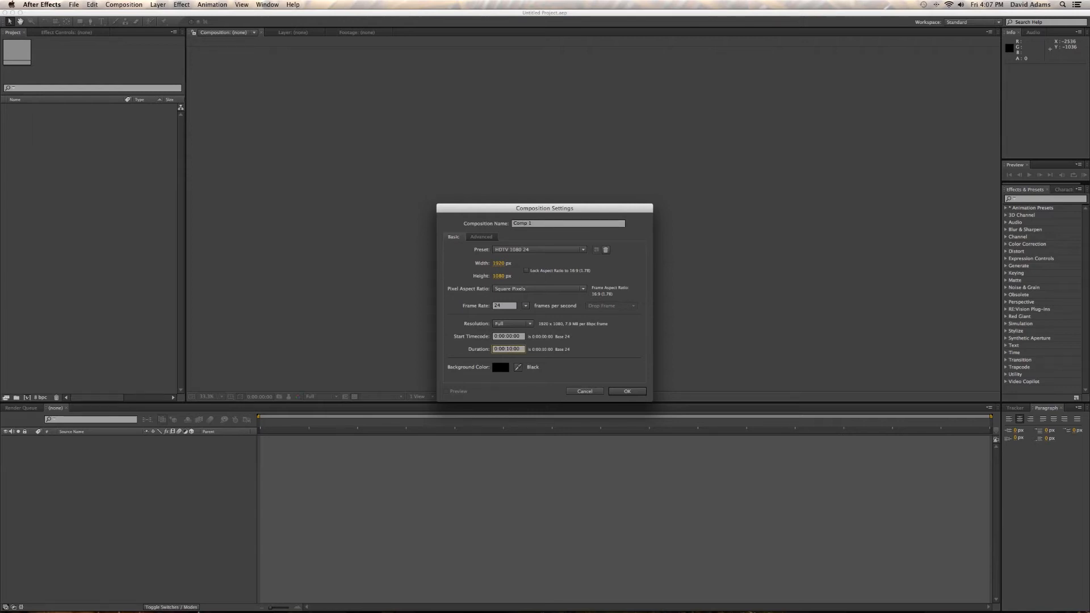
key(Return)
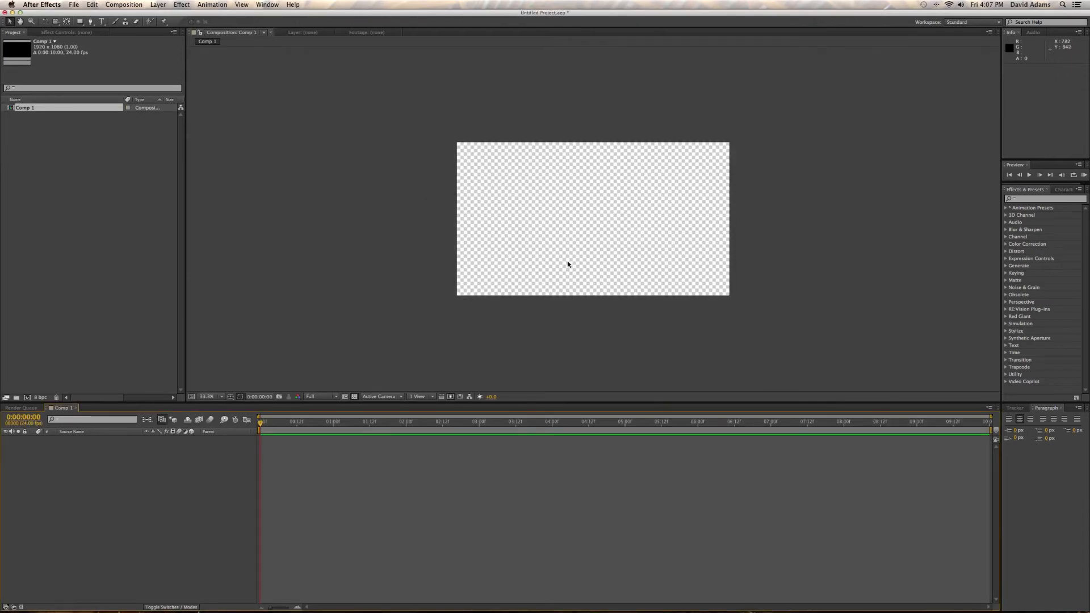
Step: Start importing a file into the project and open the timelapse folder on the Desktop
click(547, 234)
scroll(547, 233, up, 2)
scroll(547, 234, down, 1)
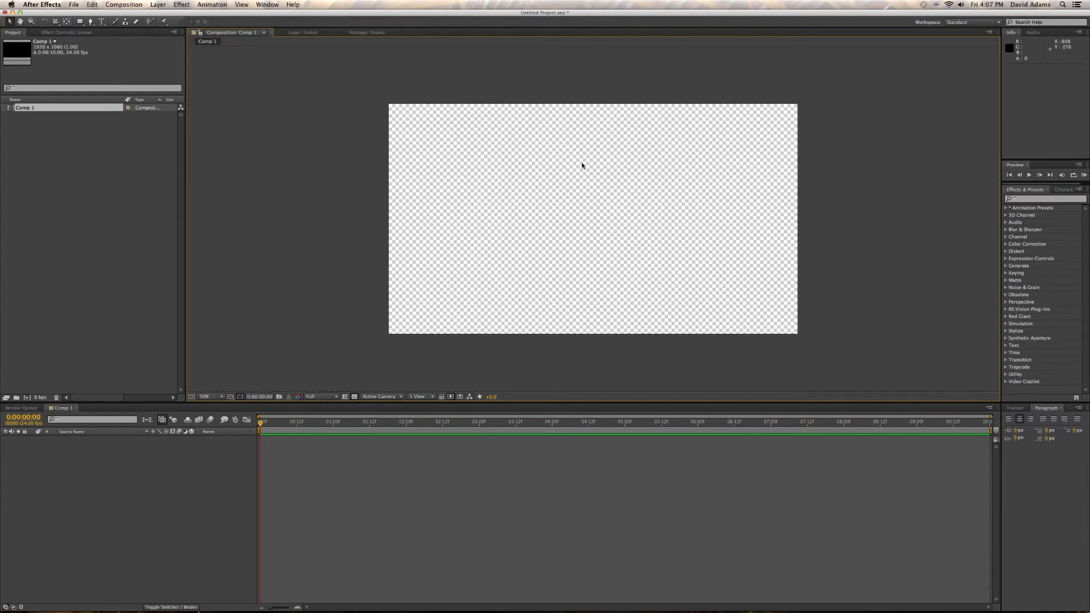
right_click(42, 157)
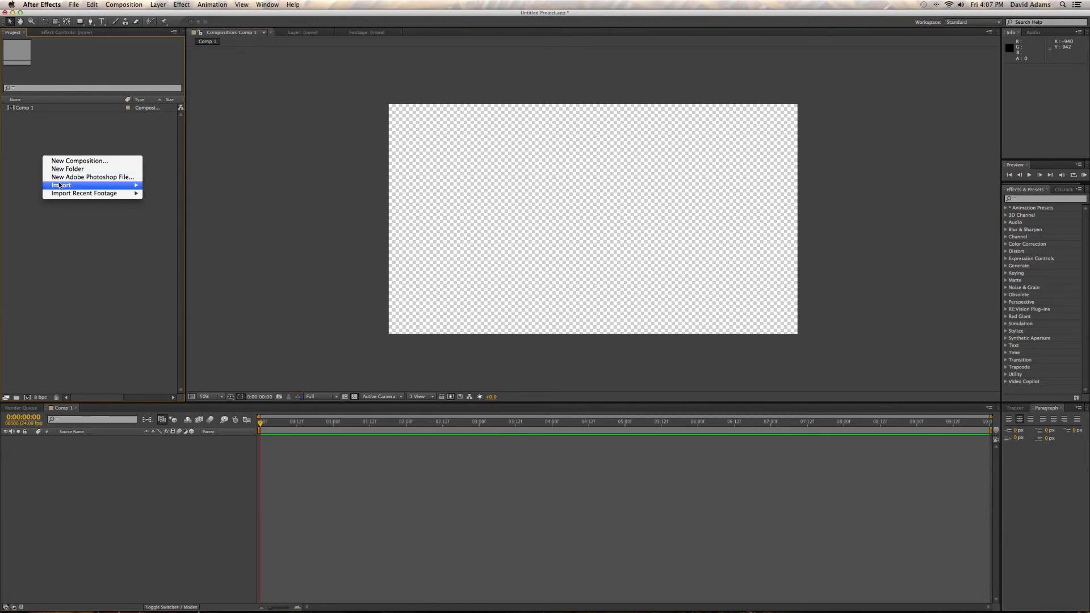
mouse_move(60, 185)
click(160, 186)
double_click(160, 186)
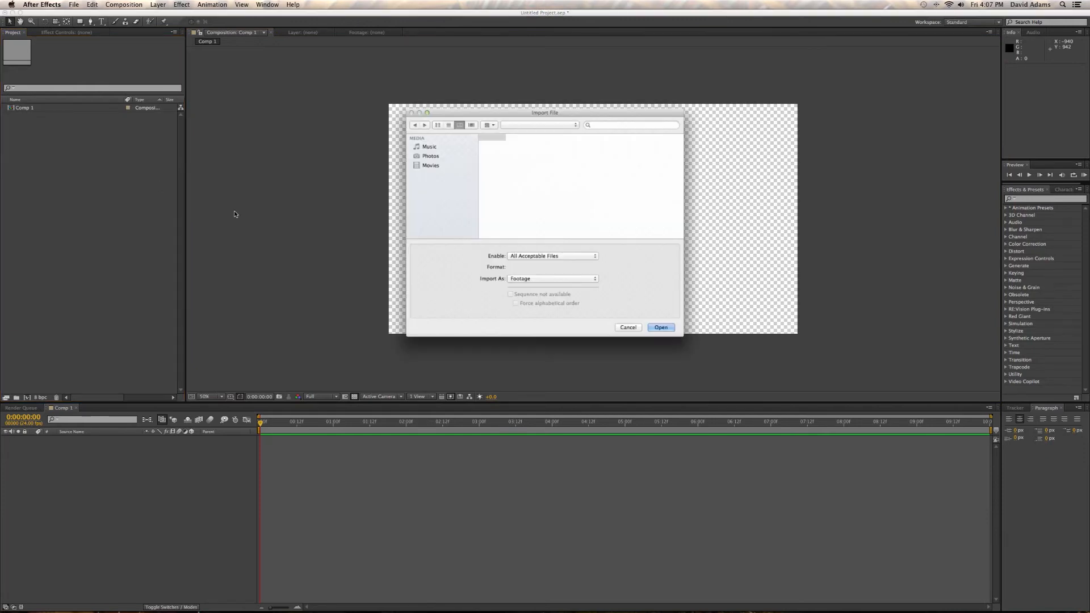
click(417, 180)
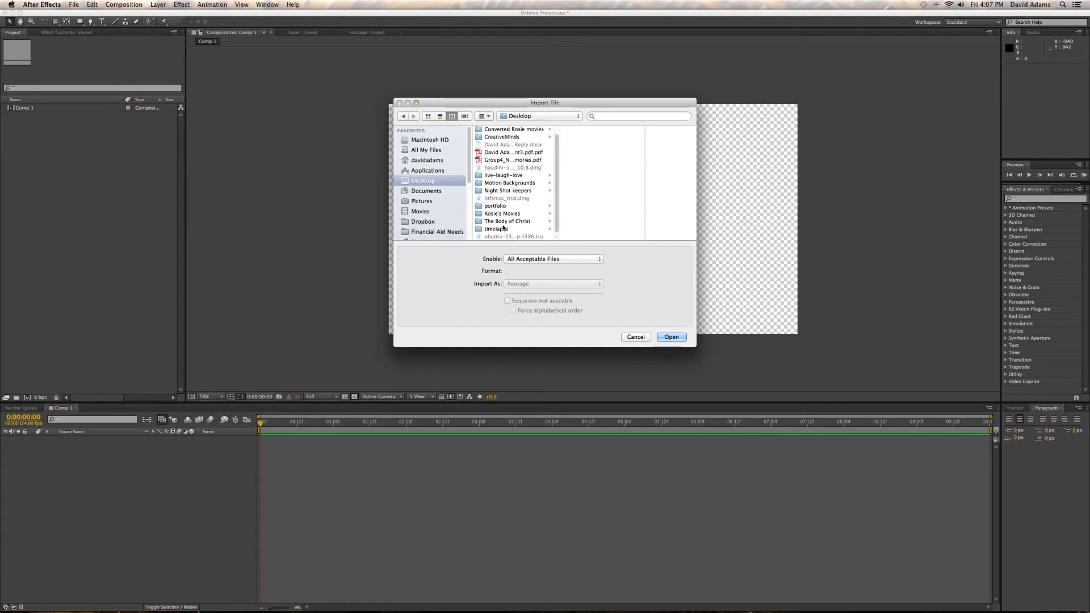
click(504, 229)
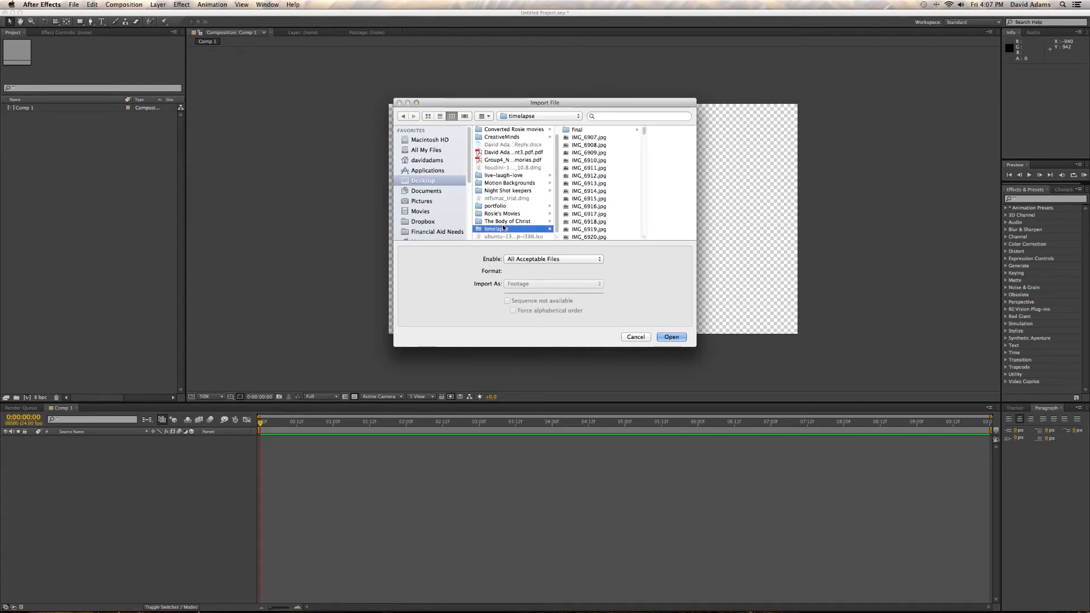
Step: Import IMG_6907.jpg through IMG_7137.jpg as a JPEG sequence
click(587, 137)
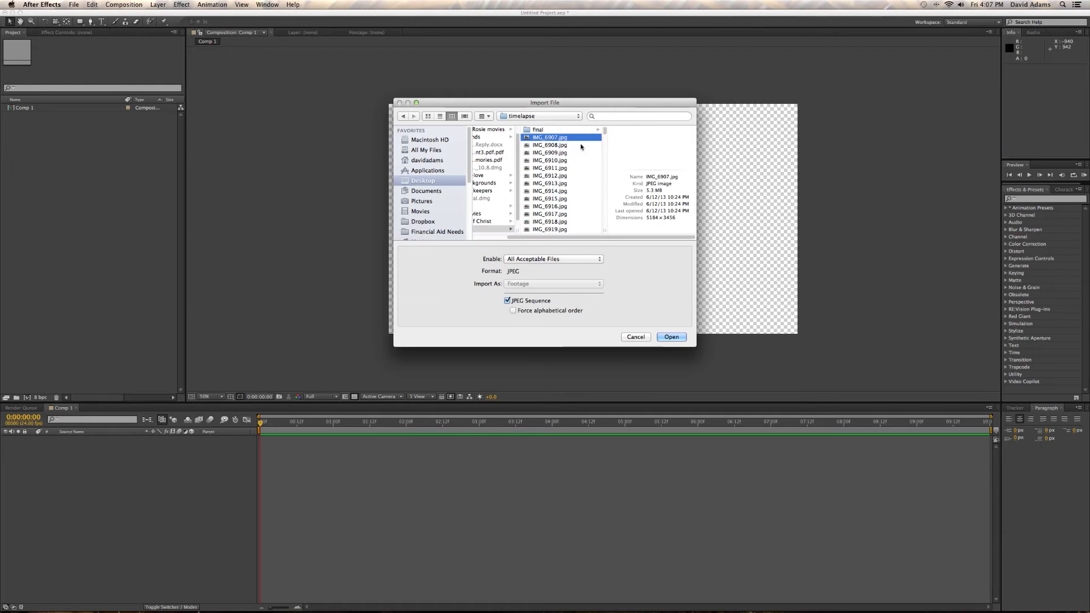
scroll(557, 146, down, 20)
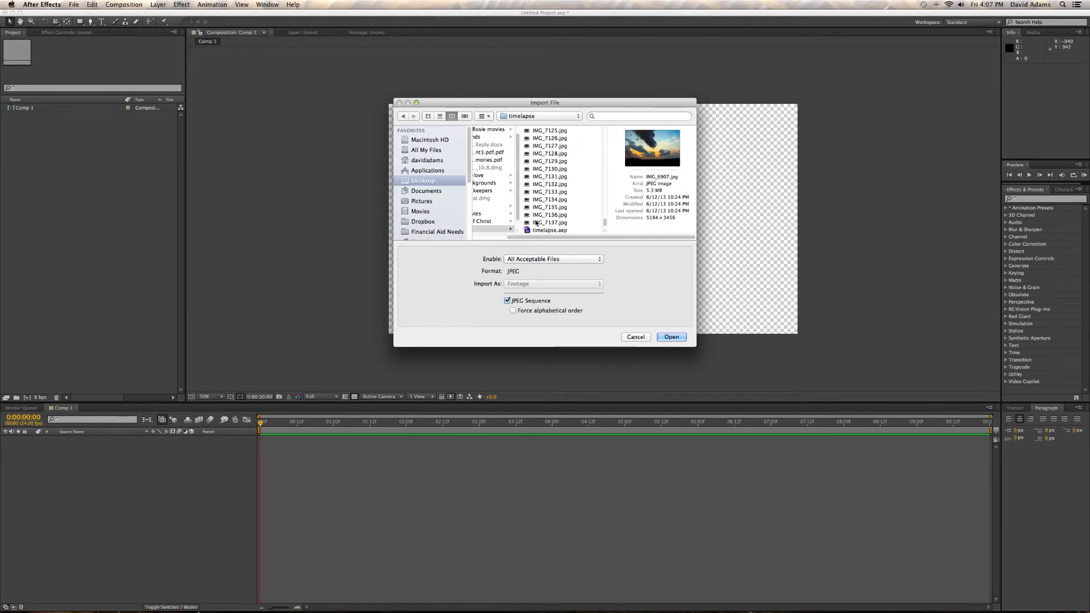
shift+click(537, 222)
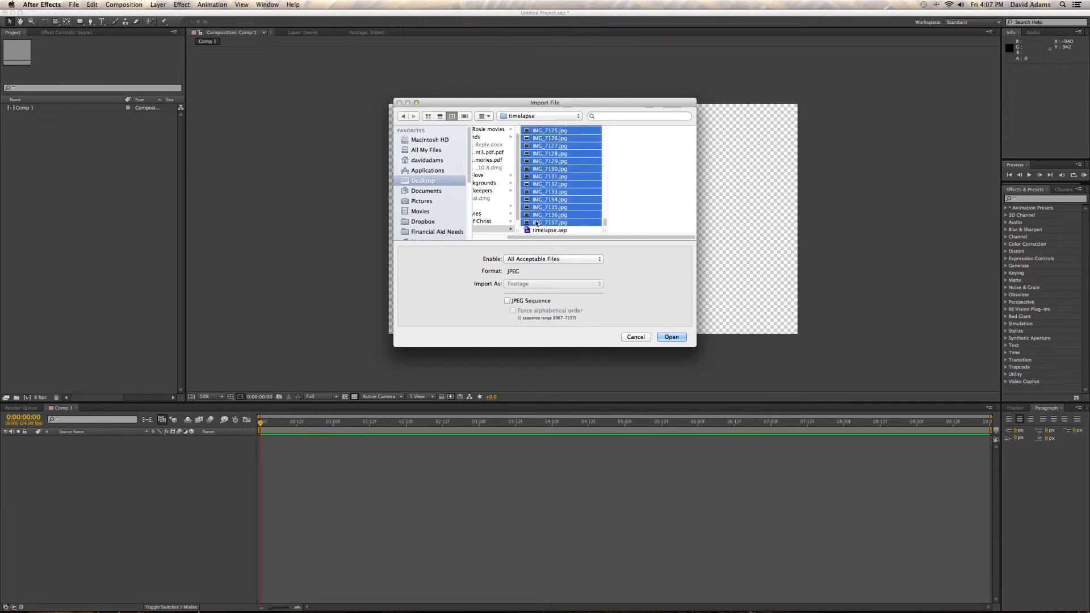
click(508, 301)
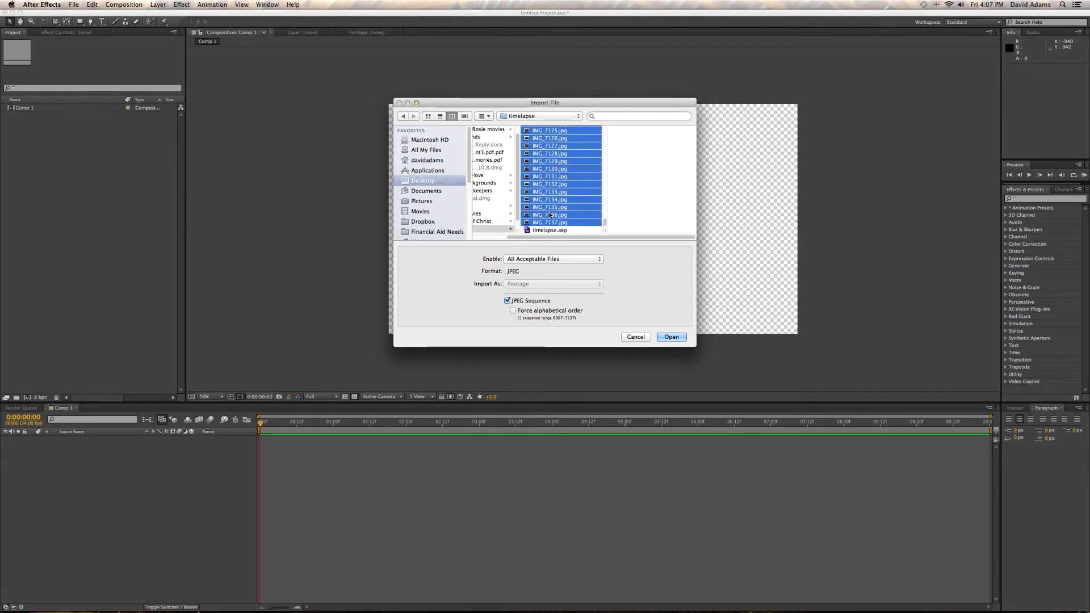
click(673, 338)
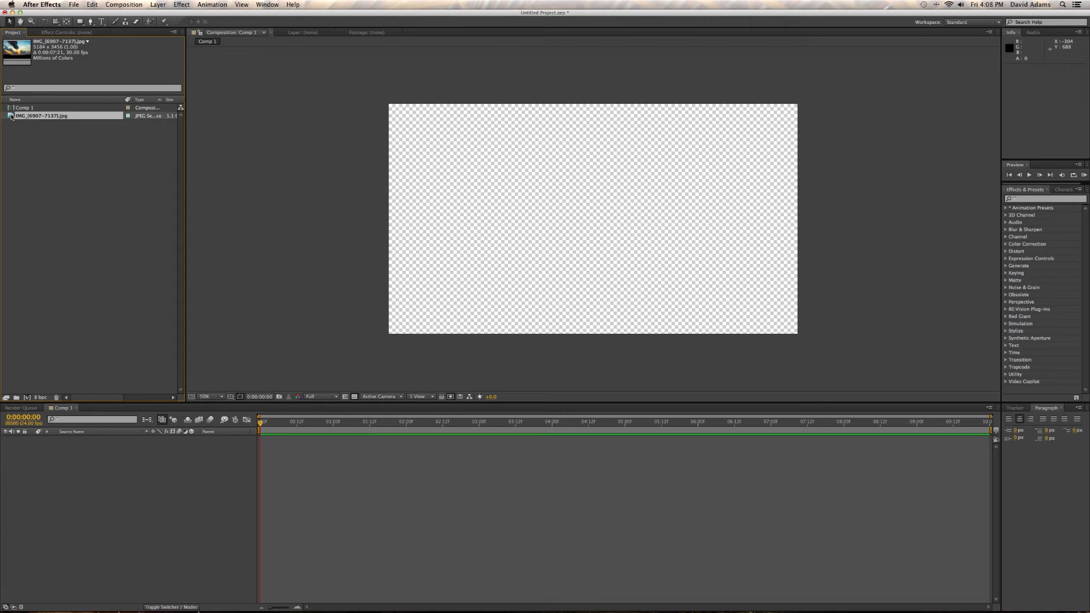
Step: Add the imported JPEG sequence to the Comp 1 timeline, scrub its opening frames and return to the start
drag(11, 117, 68, 460)
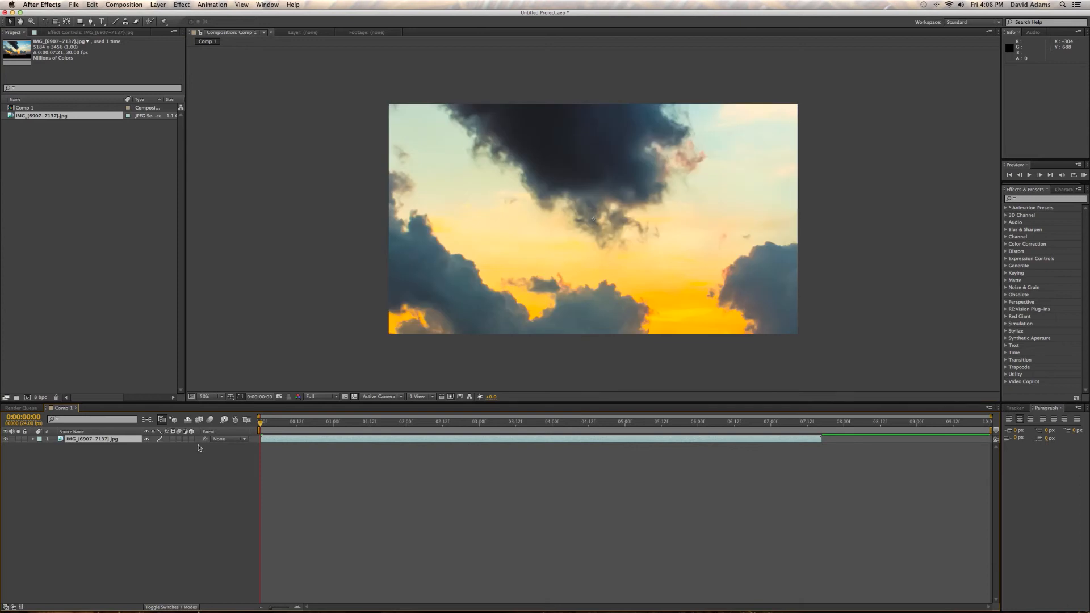
drag(261, 424, 288, 421)
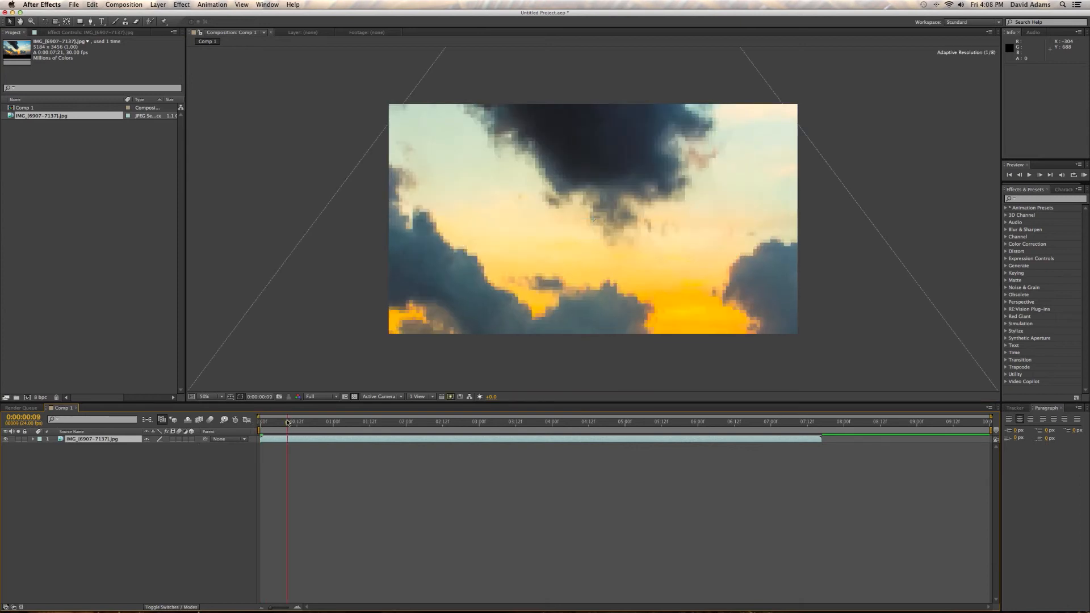
drag(288, 423, 253, 426)
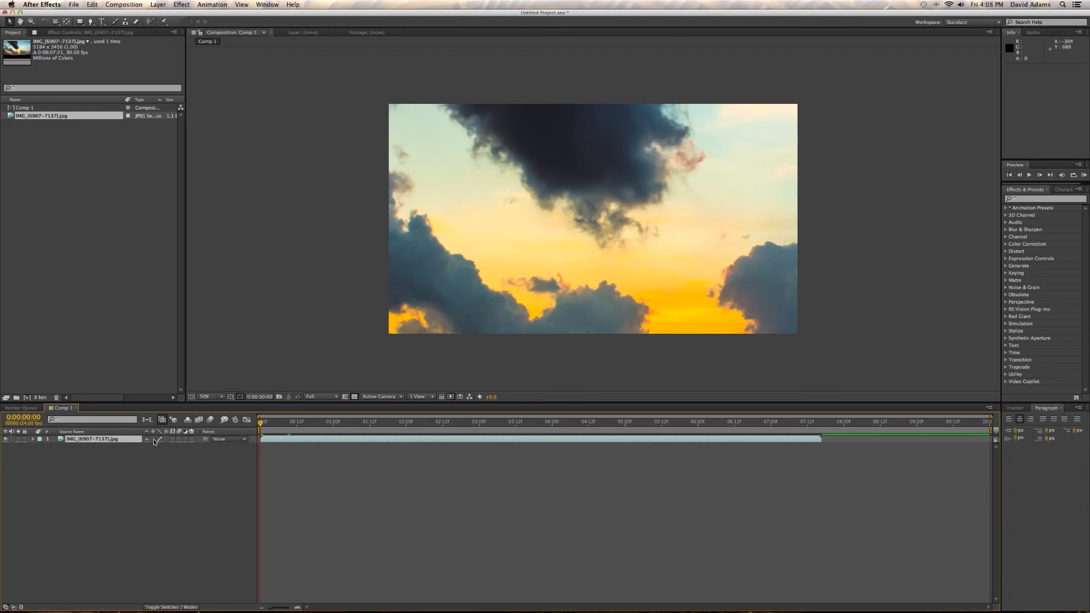
Step: Scale the image sequence layer down to 38% so that it fits the composition frame
key(s)
drag(159, 448, 151, 447)
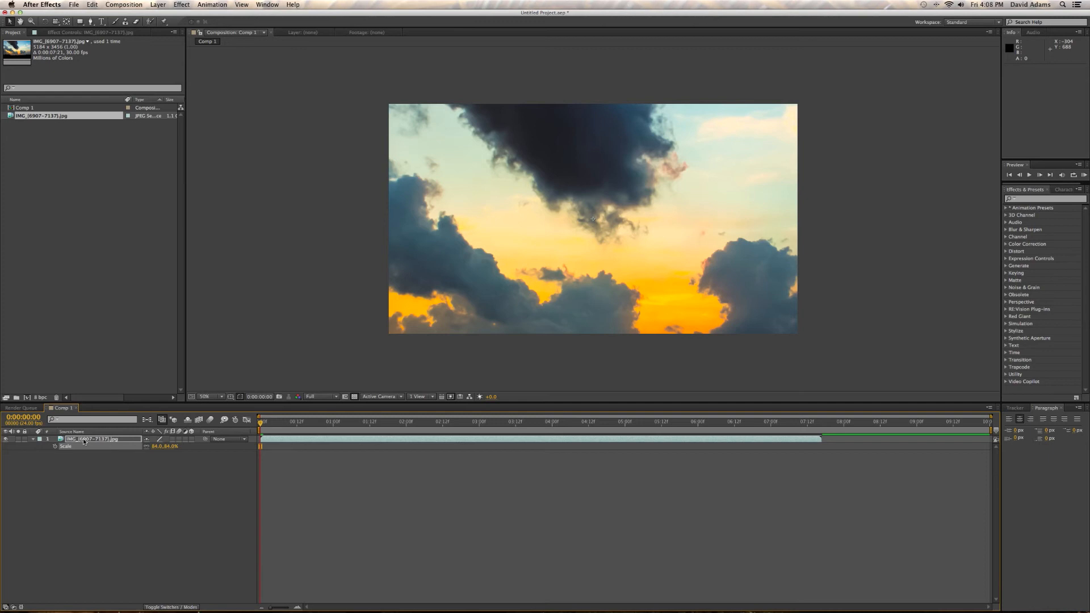
click(35, 441)
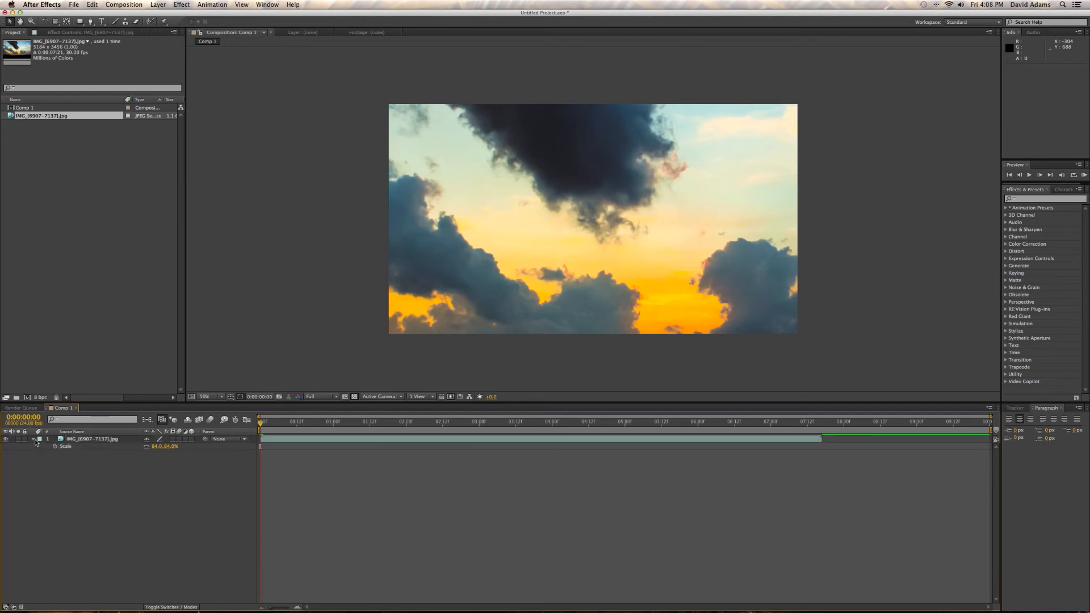
click(34, 441)
click(35, 441)
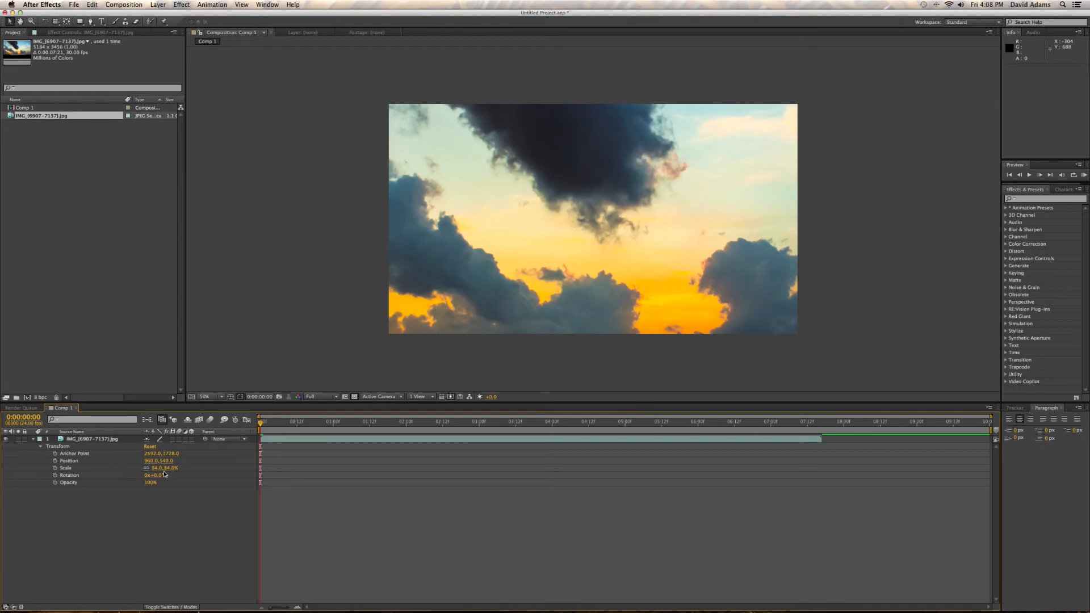
drag(161, 469, 147, 469)
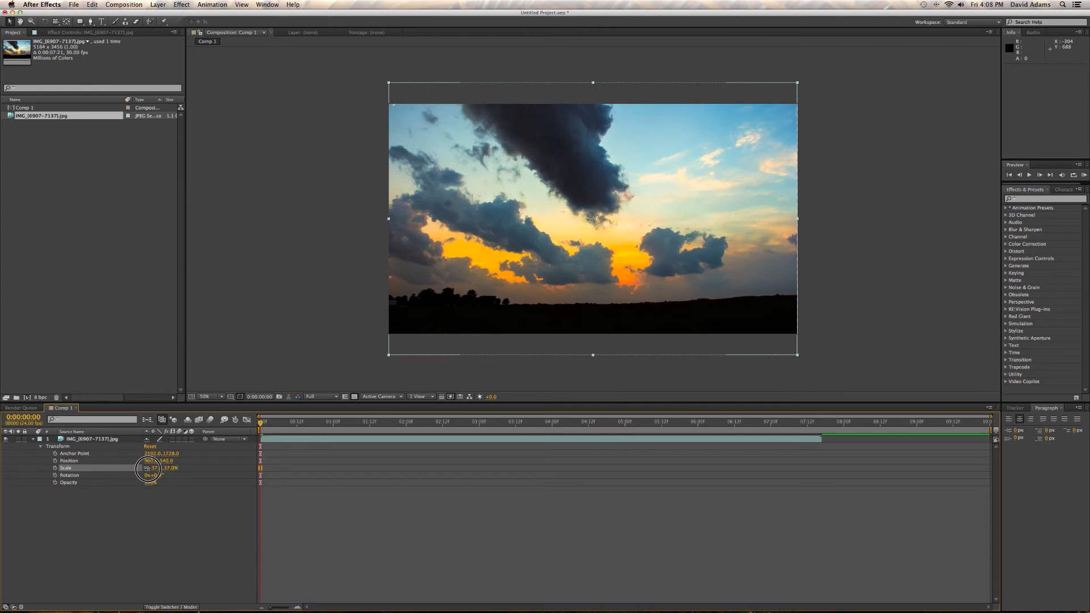
drag(147, 469, 148, 469)
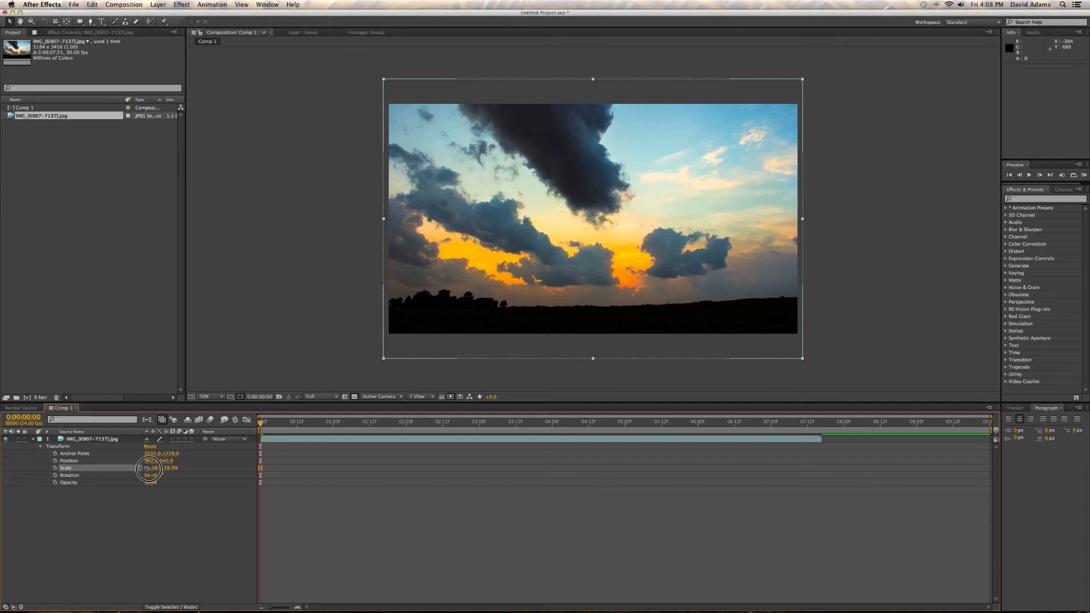
drag(149, 469, 149, 469)
mouse_move(260, 423)
mouse_down()
mouse_move(813, 425)
mouse_move(249, 426)
mouse_up()
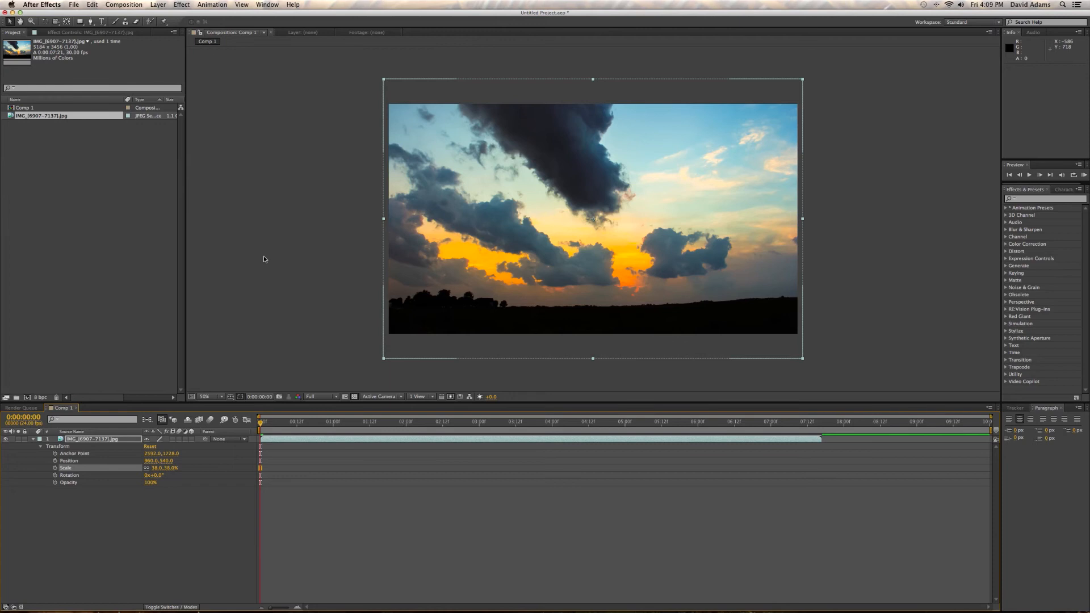
Step: Add Comp 1 to the render queue and open its output module settings
click(124, 4)
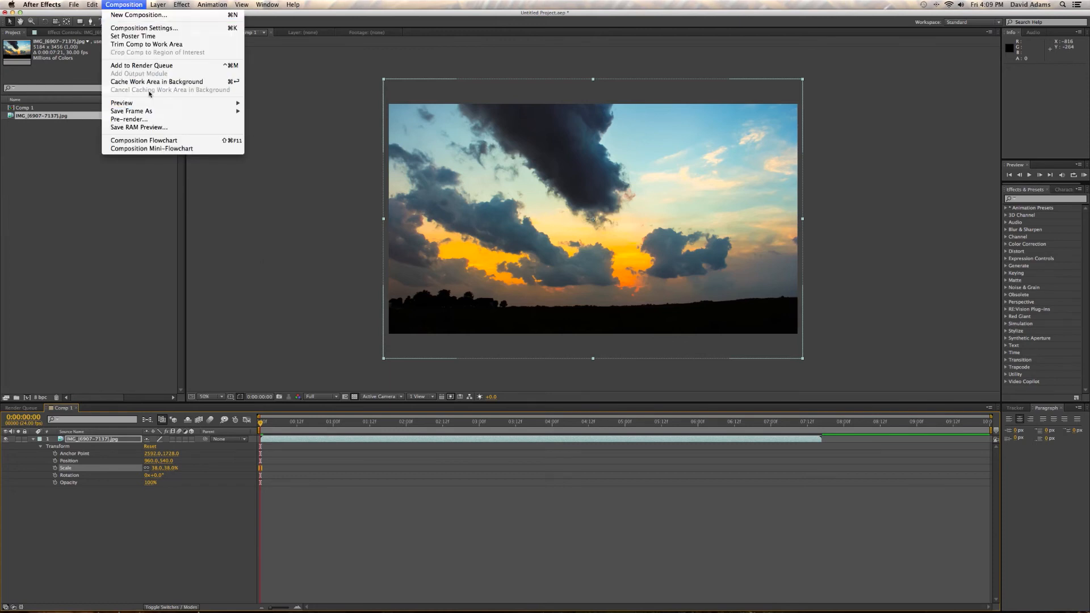
click(153, 66)
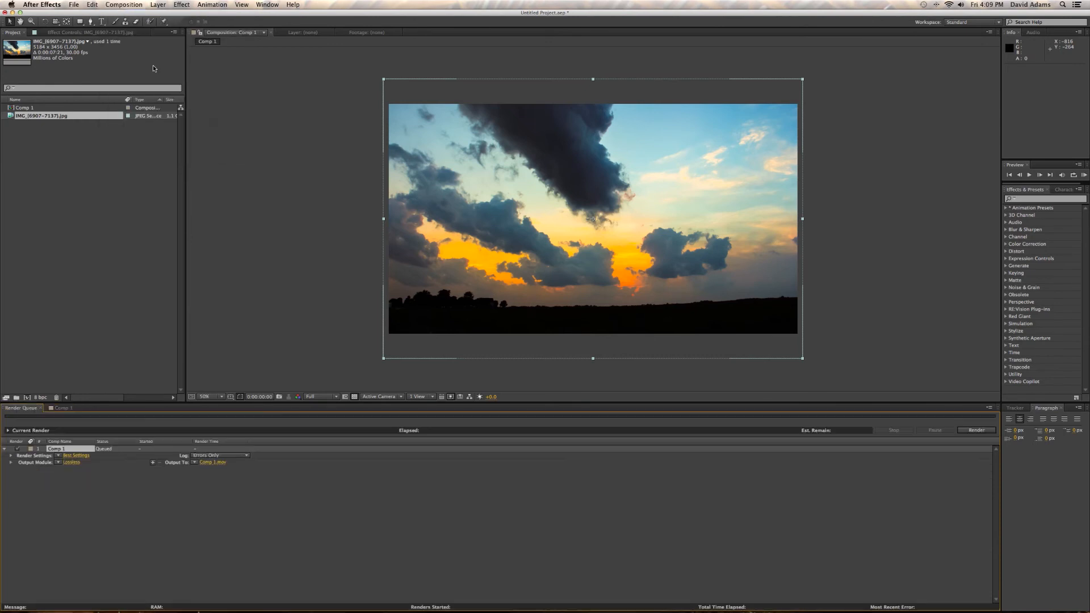
click(72, 462)
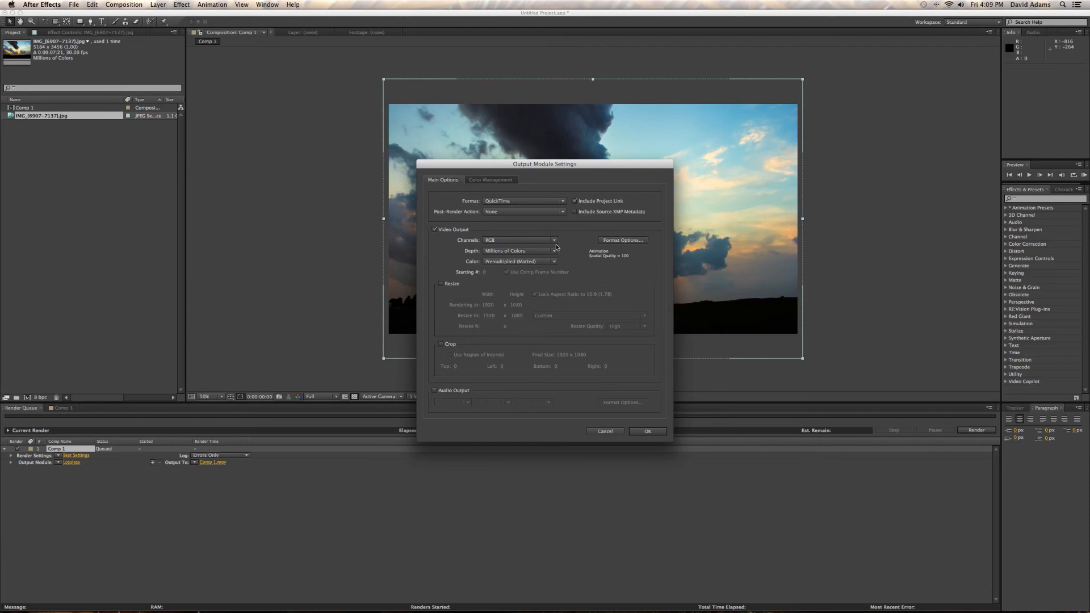
Step: Keep QuickTime as the output format and set its video codec to H.264
click(564, 201)
click(564, 201)
click(609, 242)
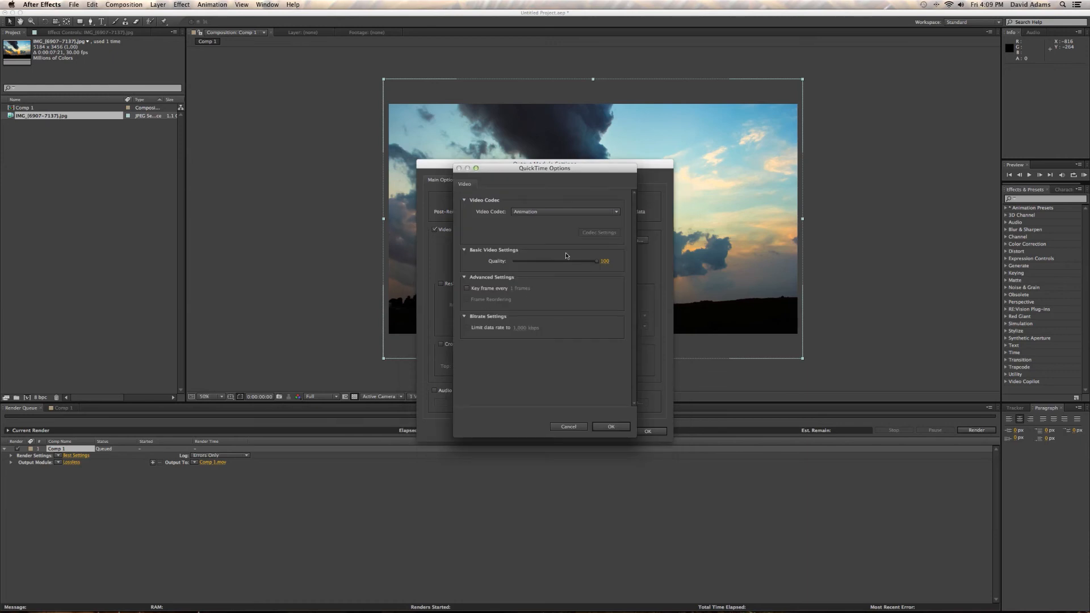
click(617, 215)
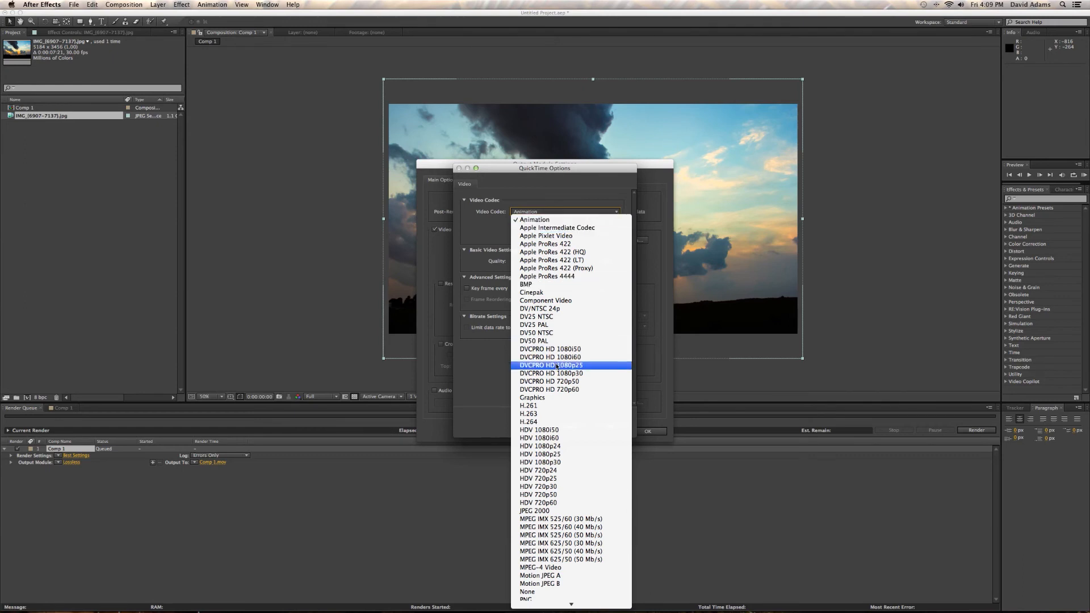
click(556, 425)
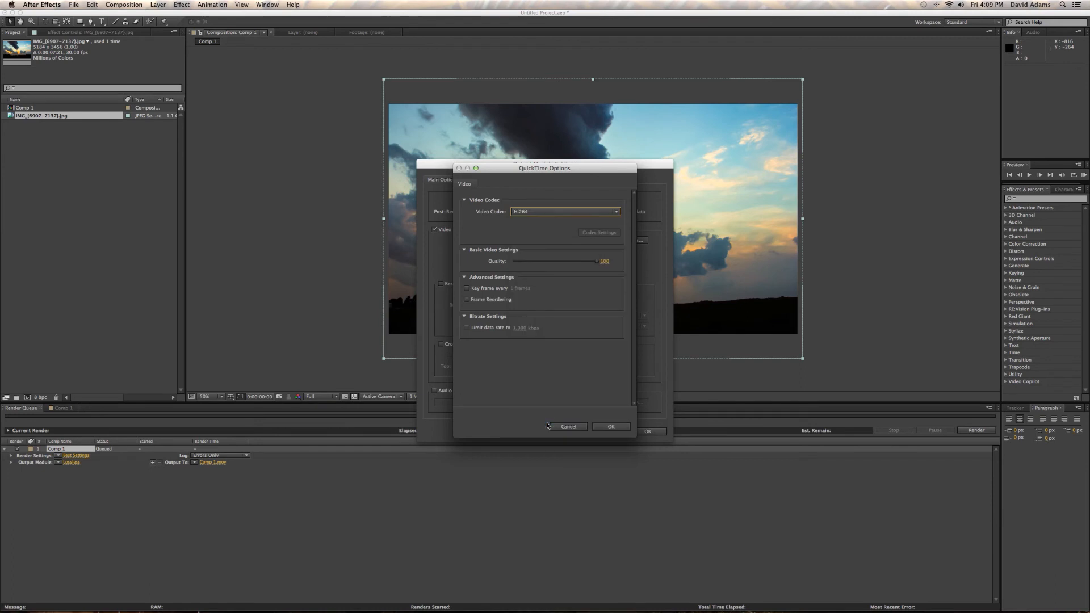
click(615, 428)
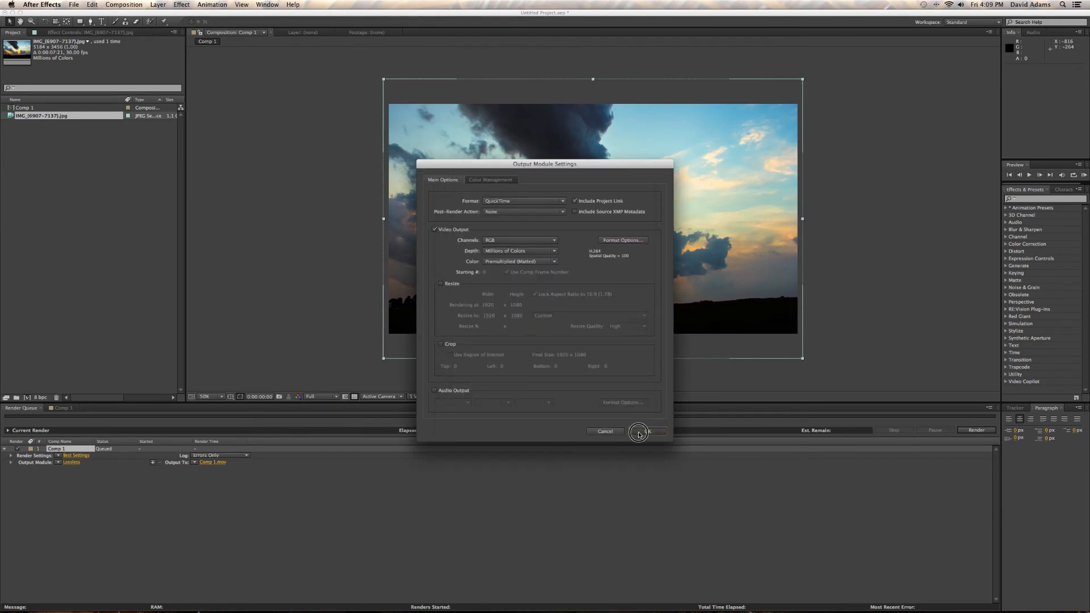
click(639, 432)
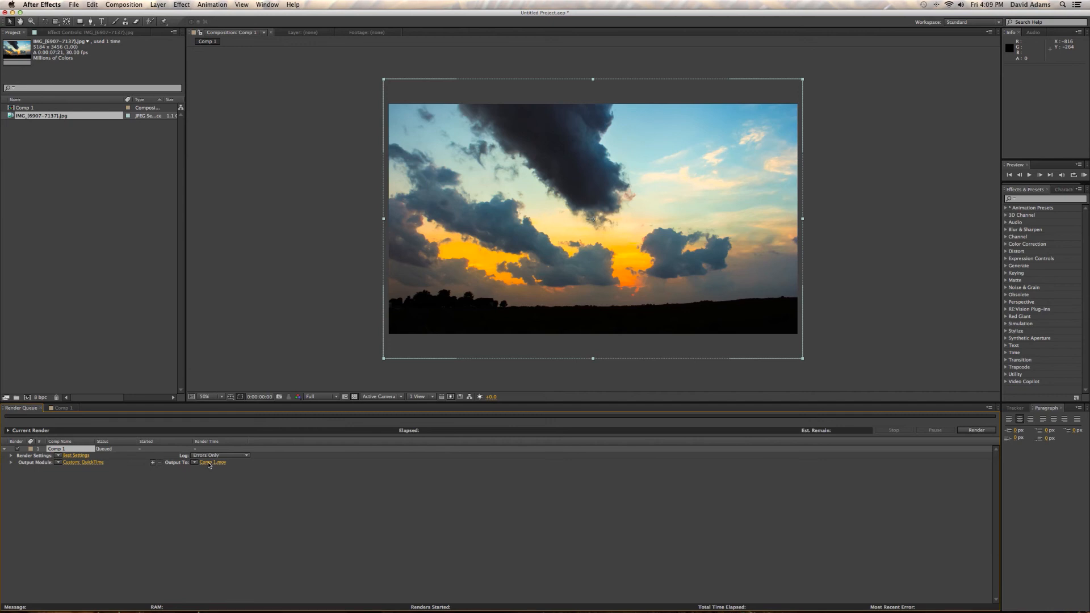
Step: Name the output movie timelapse4.mov in the final folder and start rendering Comp 1
click(209, 463)
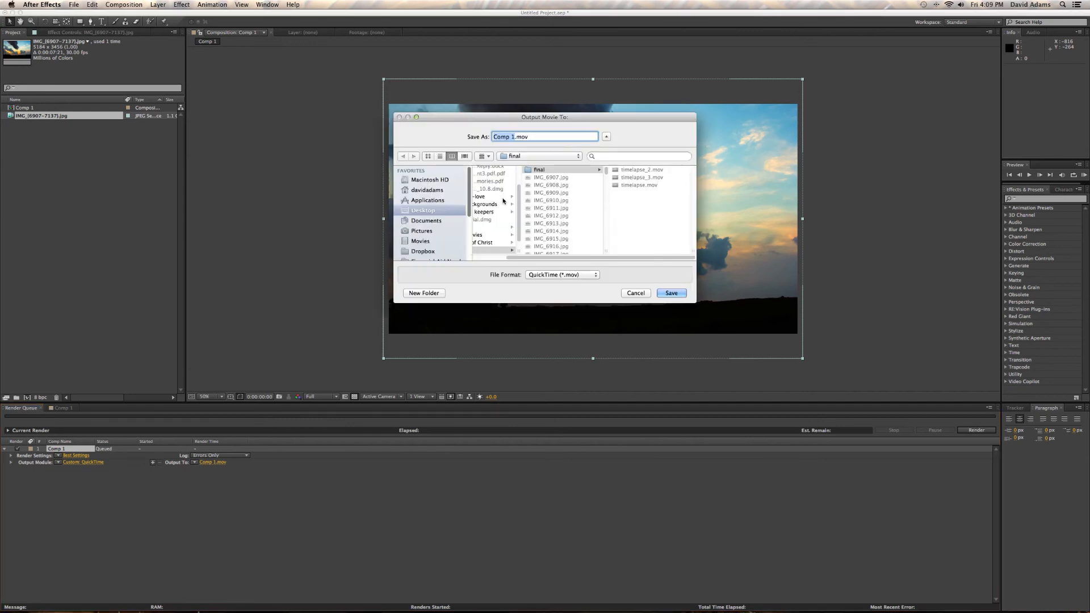
click(514, 138)
key(BackSpace)
key(BackSpace)
key(BackSpace)
key(BackSpace)
key(BackSpace)
key(BackSpace)
text(timelape)
key(BackSpace)
text(se4)
click(671, 293)
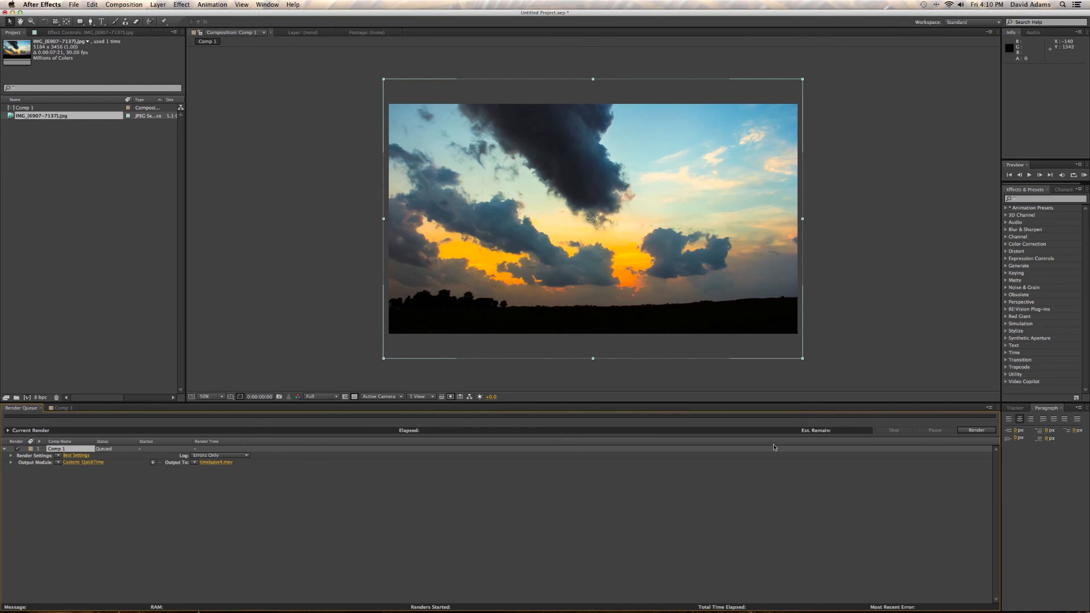
click(976, 432)
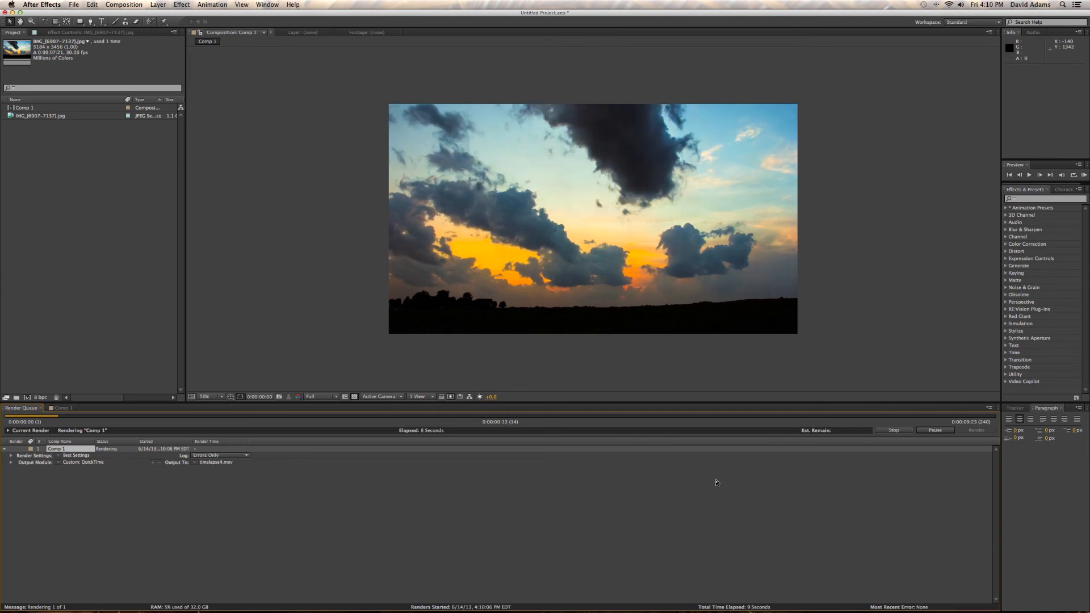
Step: Switch to Finder while the composition renders
key(super+Tab)
key(super+Tab)
key(super+Tab)
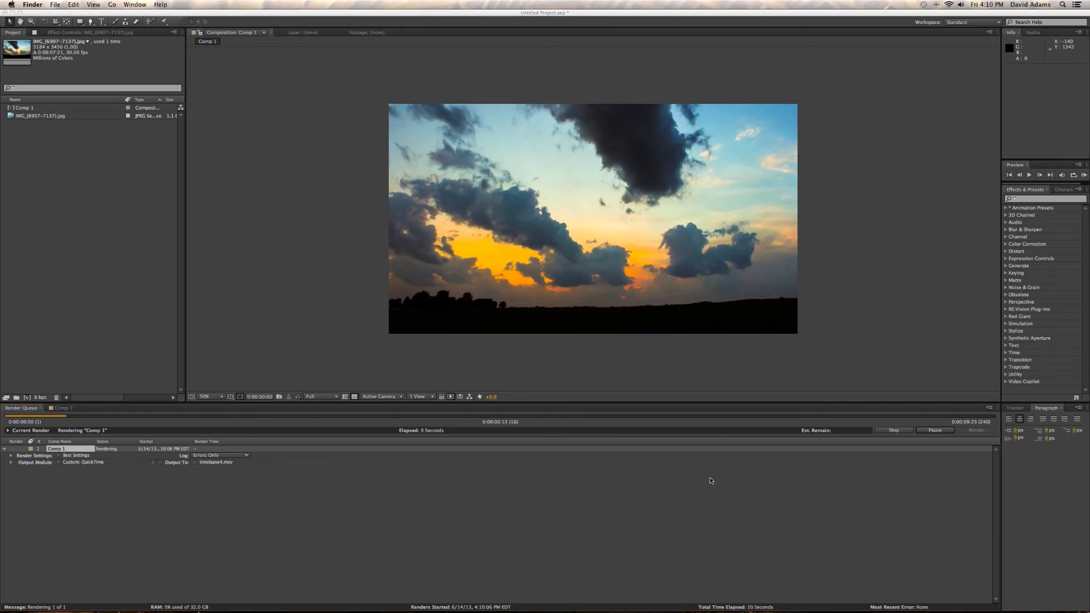
mouse_move(153, 608)
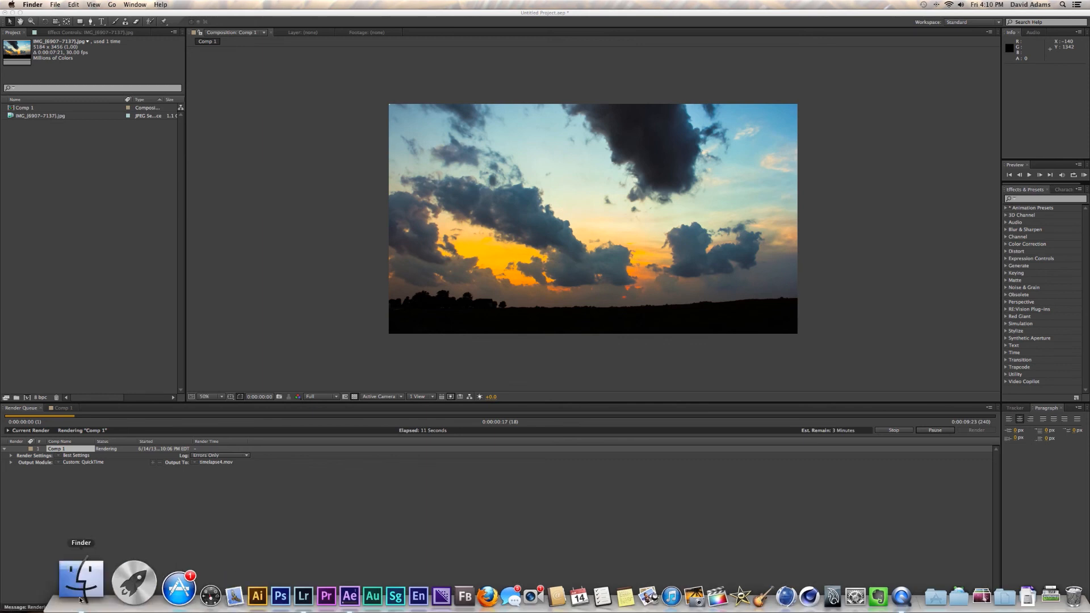